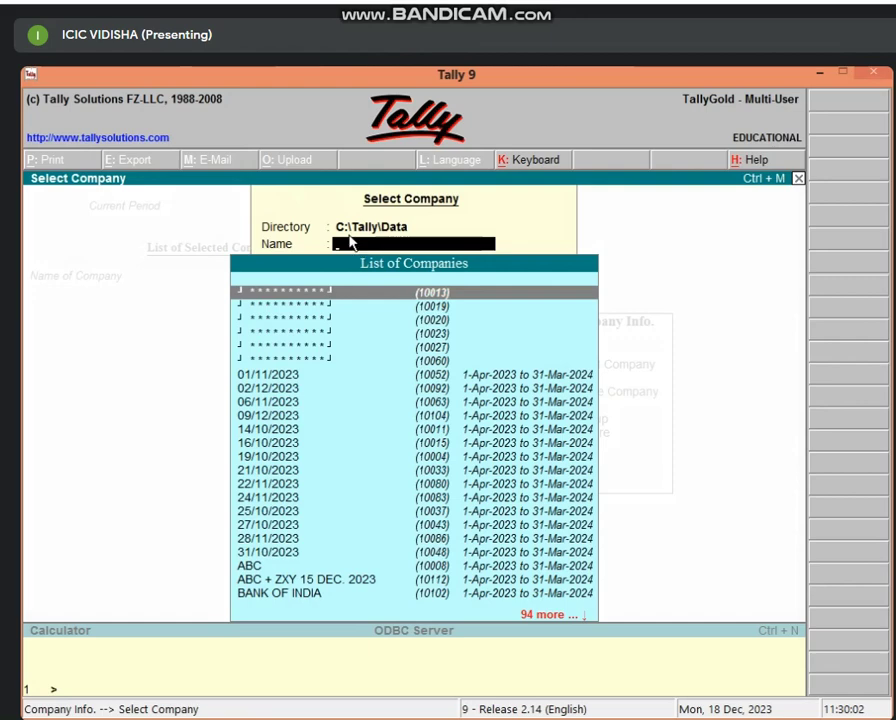
Select the company ICIC & COMPANY, entry 10113, from the company list.
type("ICIC")
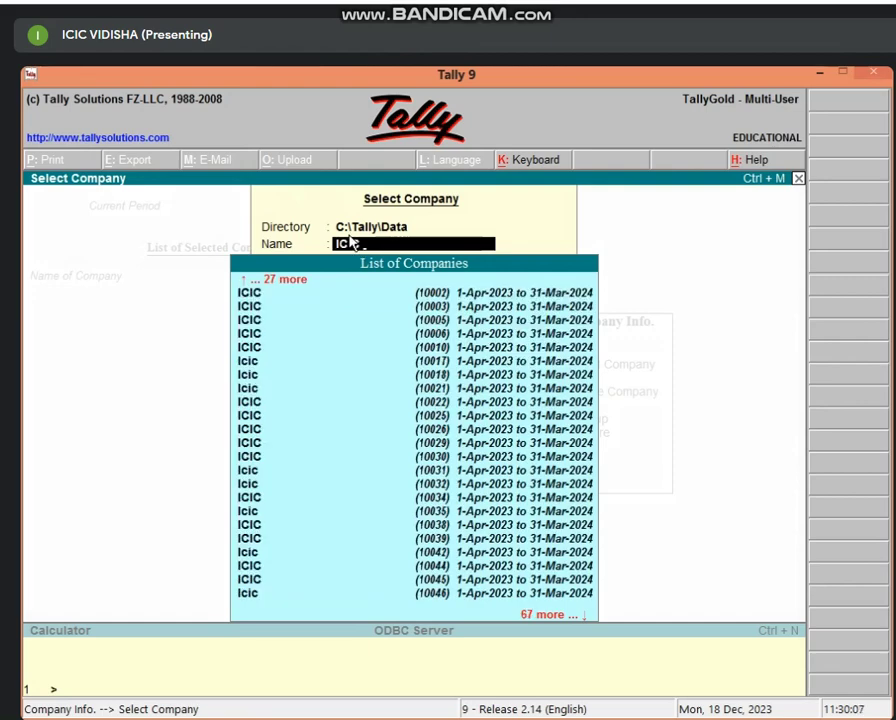
type(" &C")
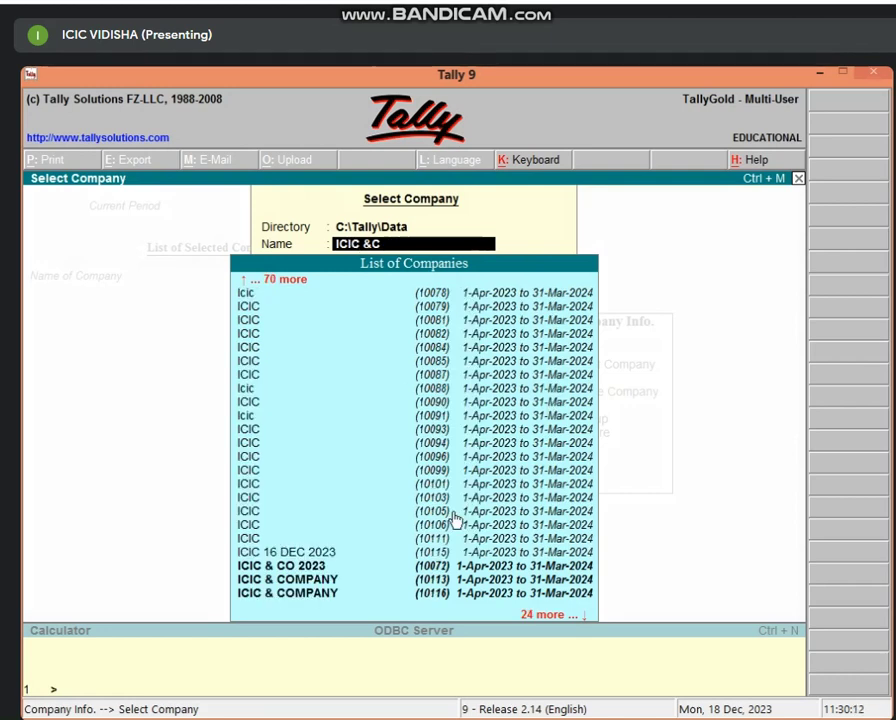
left_click(433, 581)
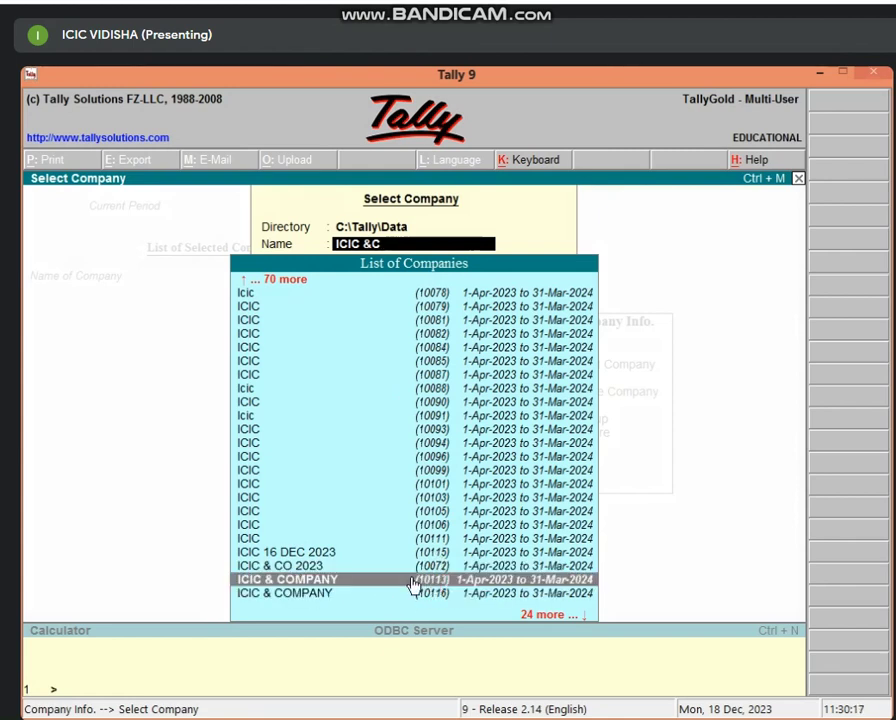
left_click(413, 583)
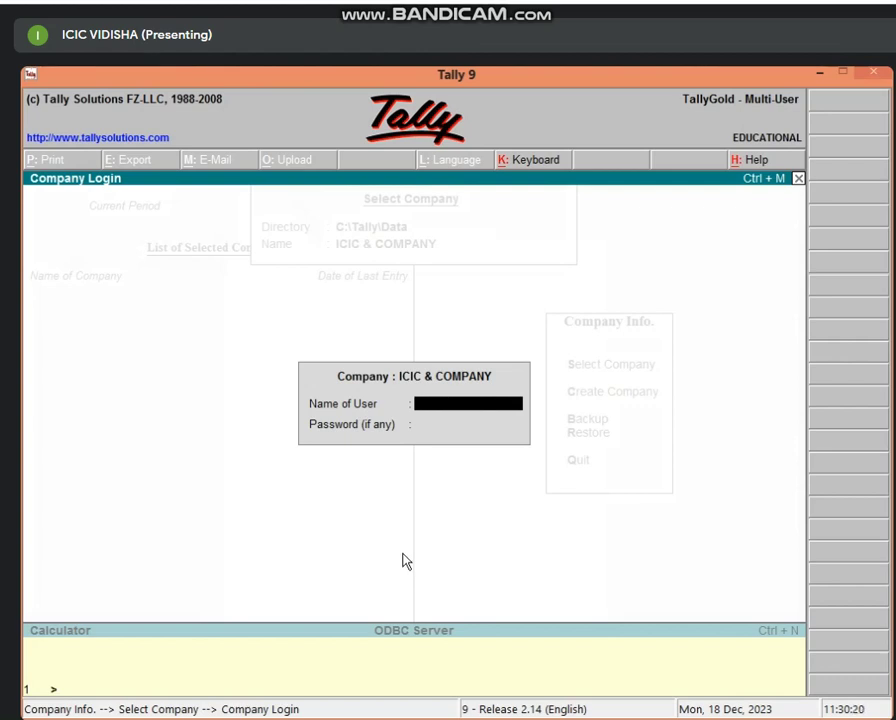
Log in to the company with the user name and the account password.
type("AJAY")
key("Return")
type("***")
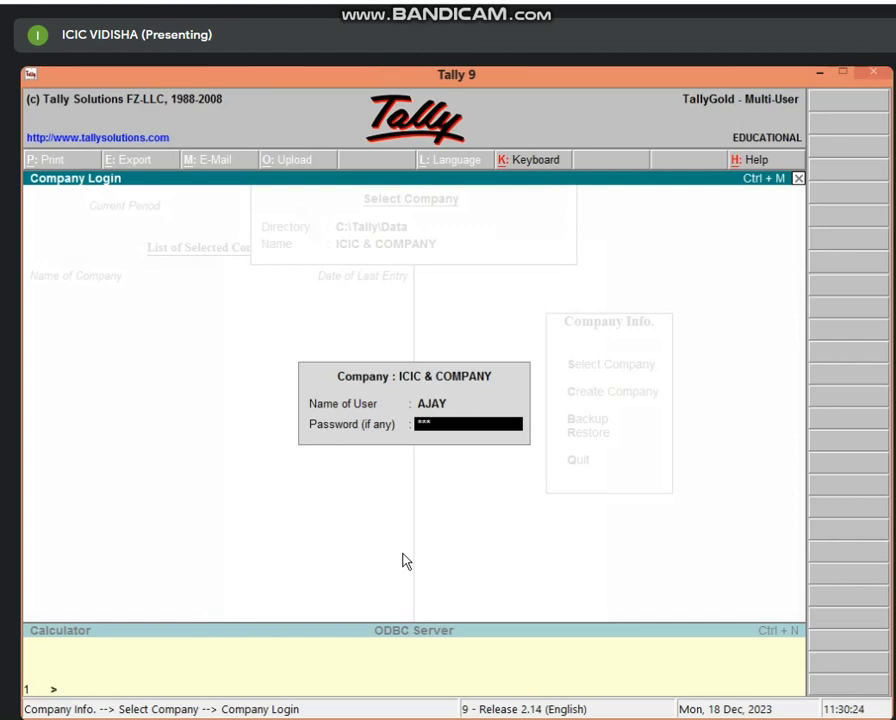
key("Return")
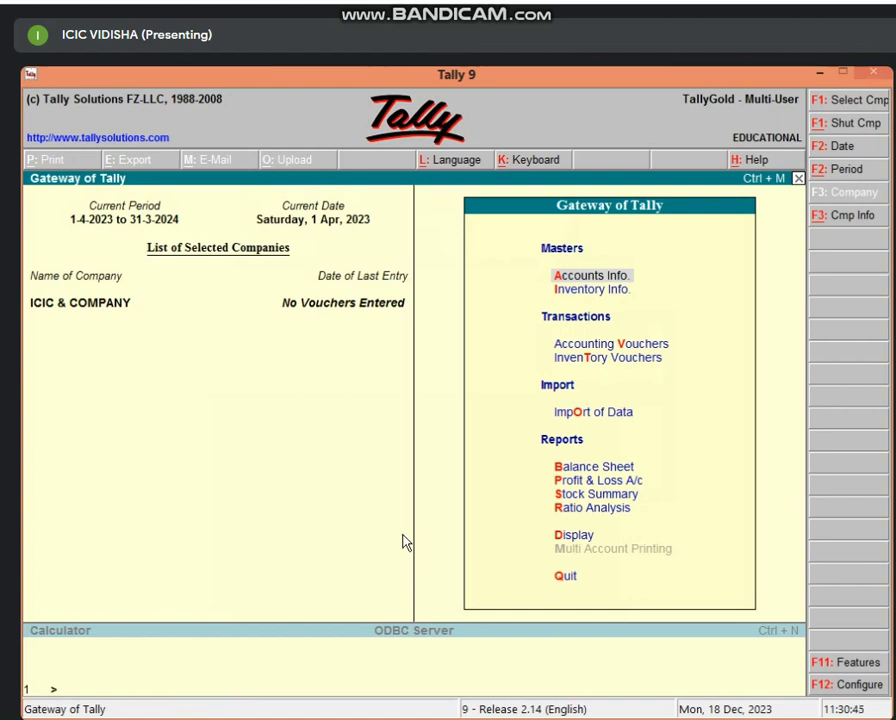
Begin a new single ledger in the accounts masters and name it CAPITAL A/C.
left_click(561, 279)
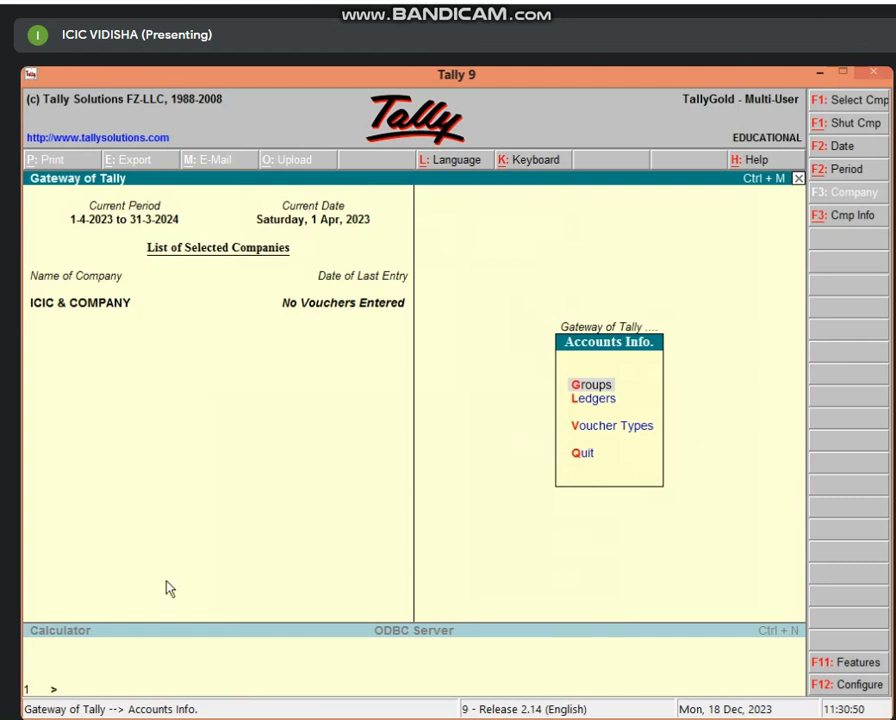
left_click(577, 401)
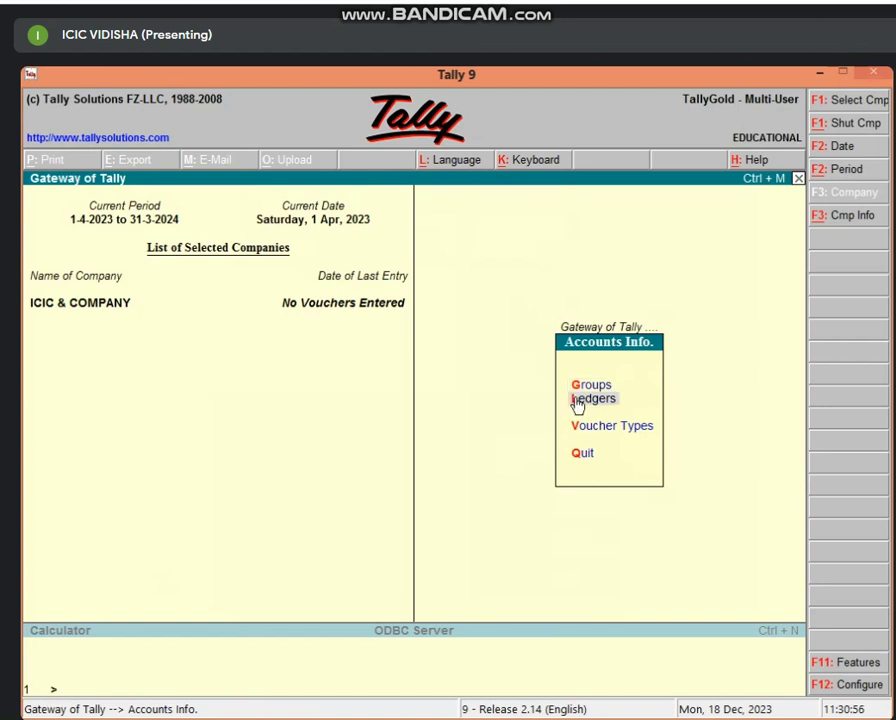
left_click(577, 401)
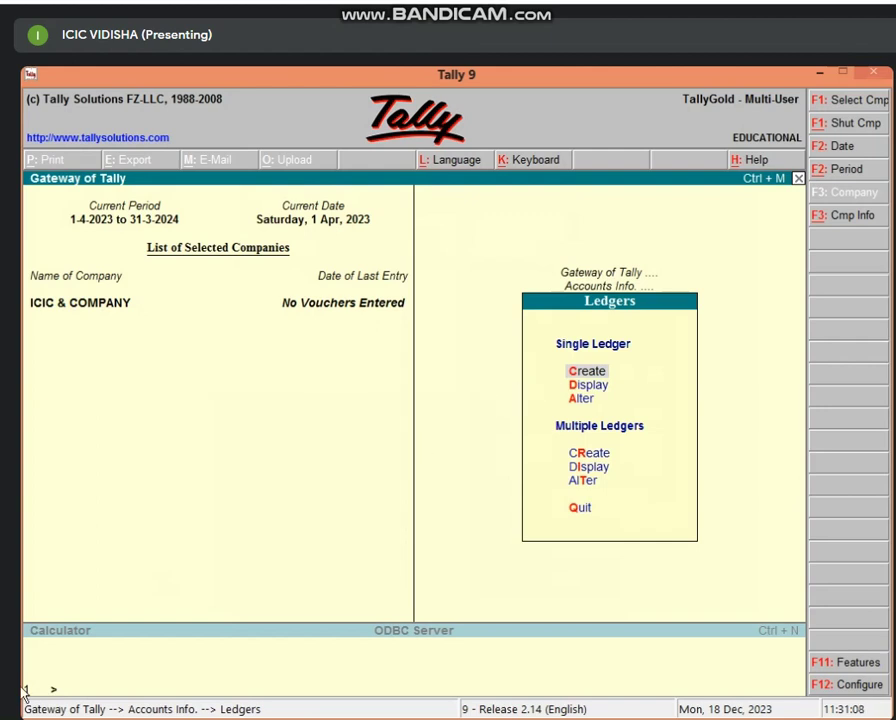
key("Return")
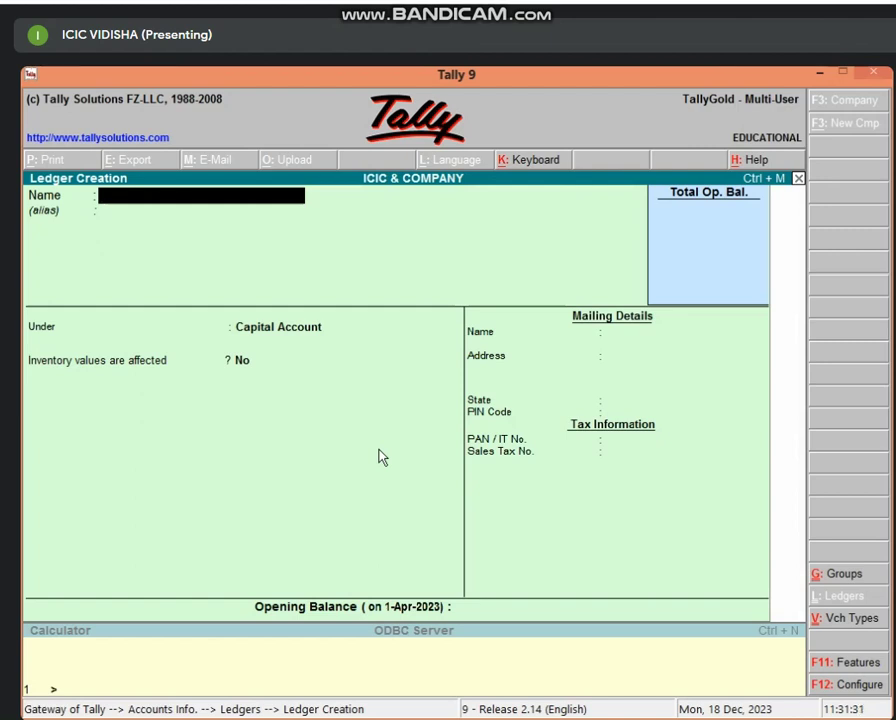
type("CA")
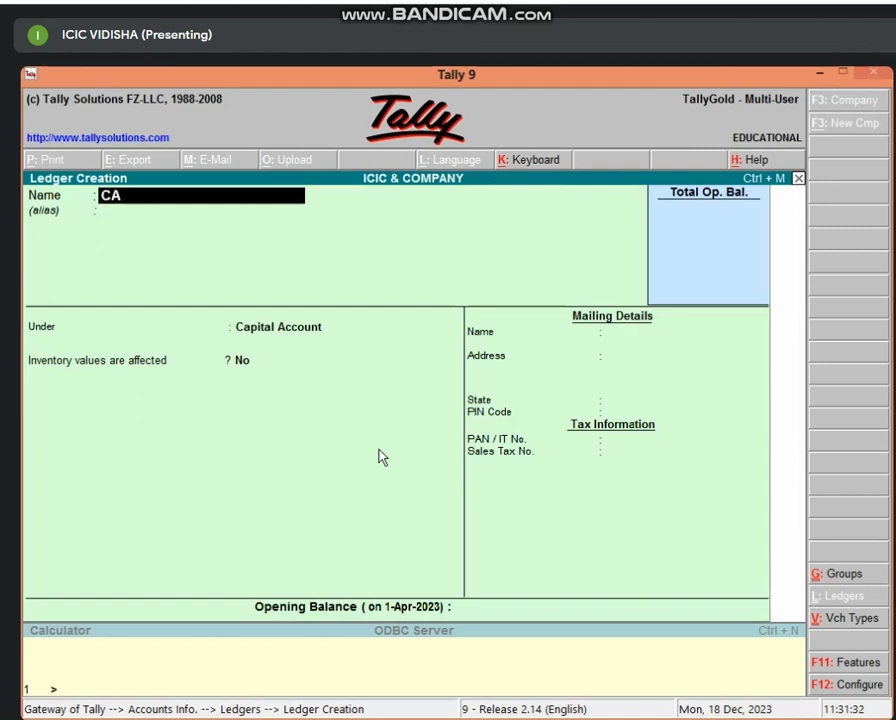
type("PITAL")
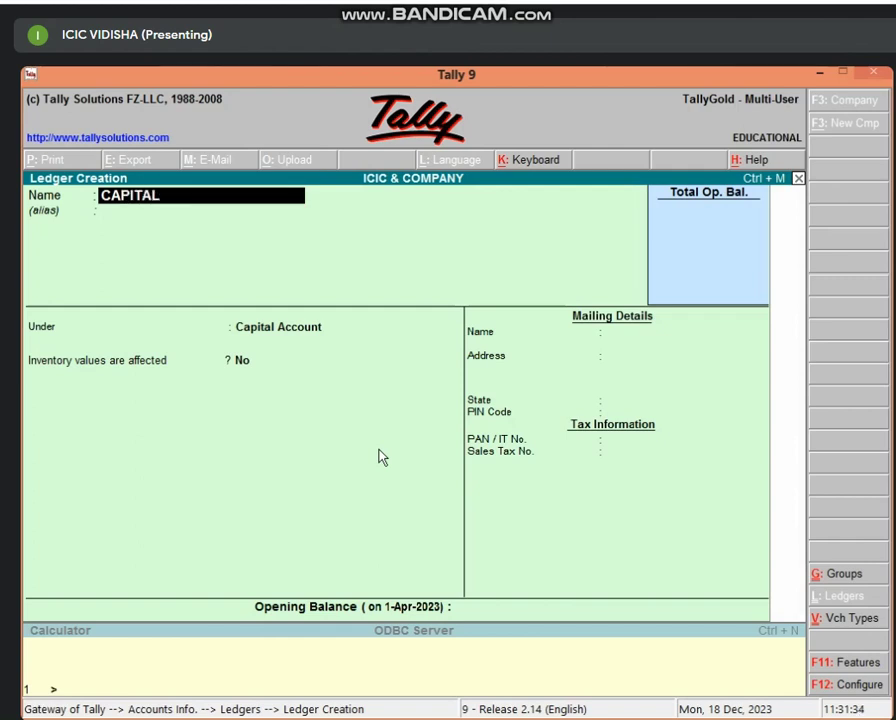
type(" A/C")
key("Return")
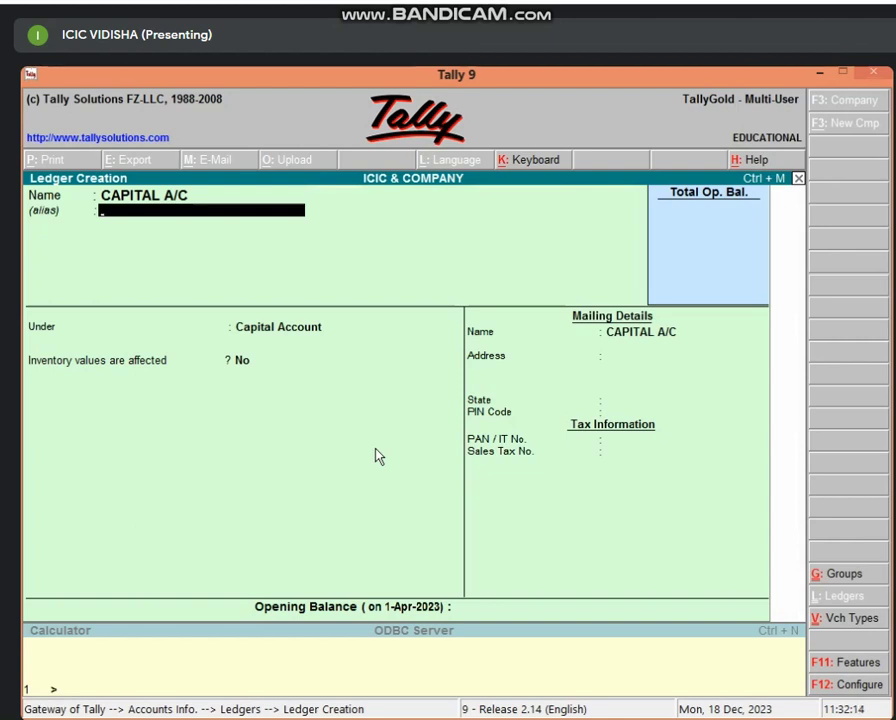
Leave the alias blank, place the ledger under Capital Account, and keep inventory values affected at No.
key("Return")
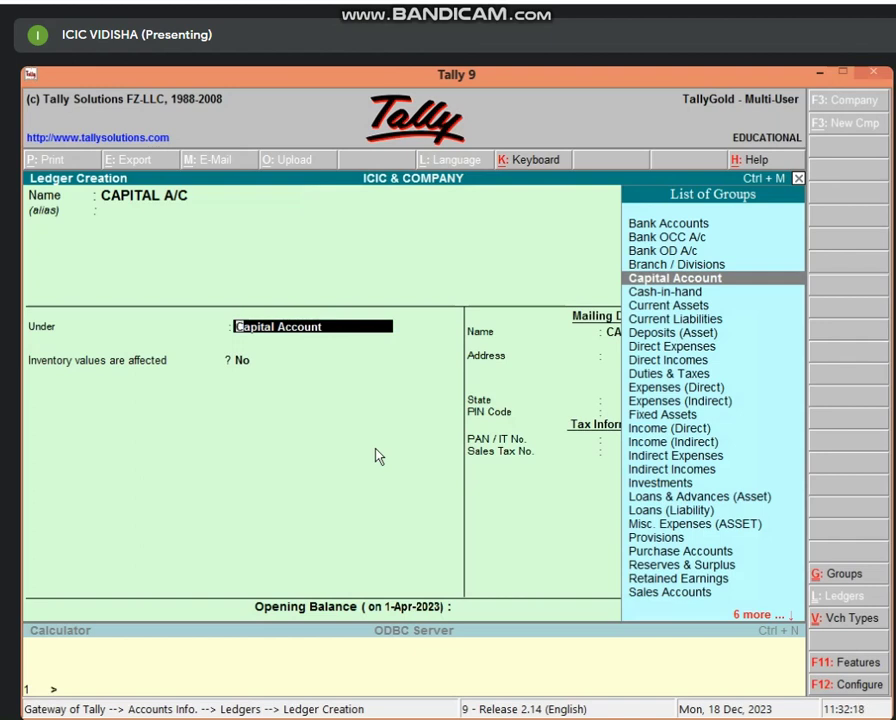
key("Return")
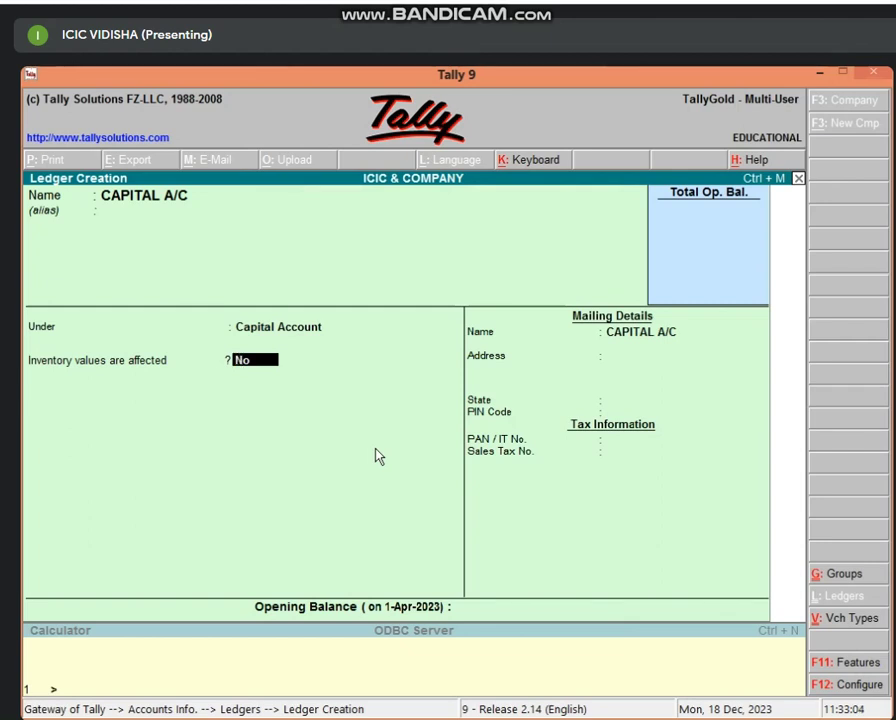
key("Return")
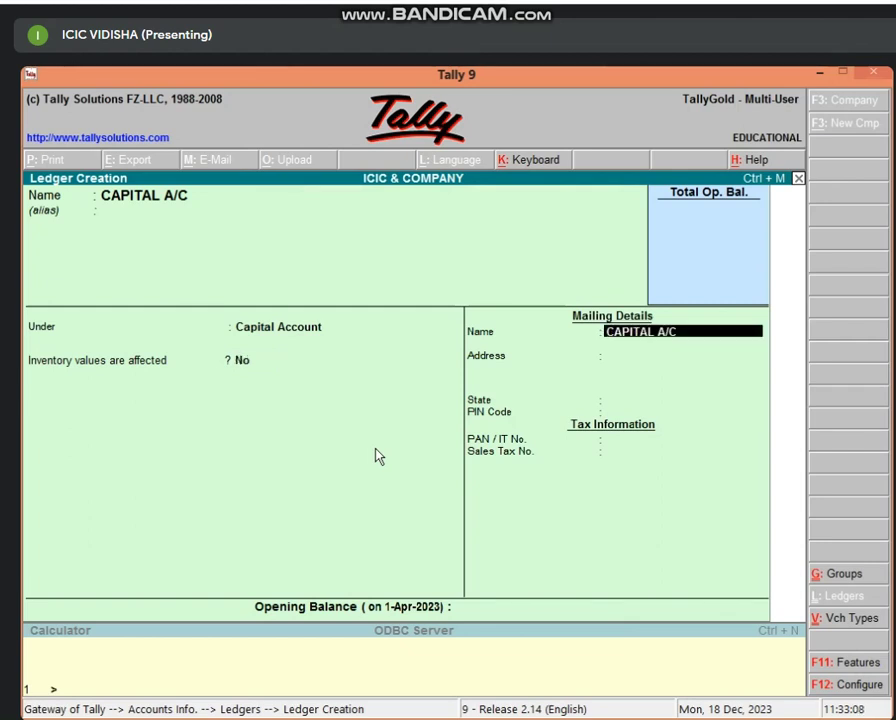
Keep CAPITAL A/C as the mailing name and fill in the two lines of the mailing address.
key("Return")
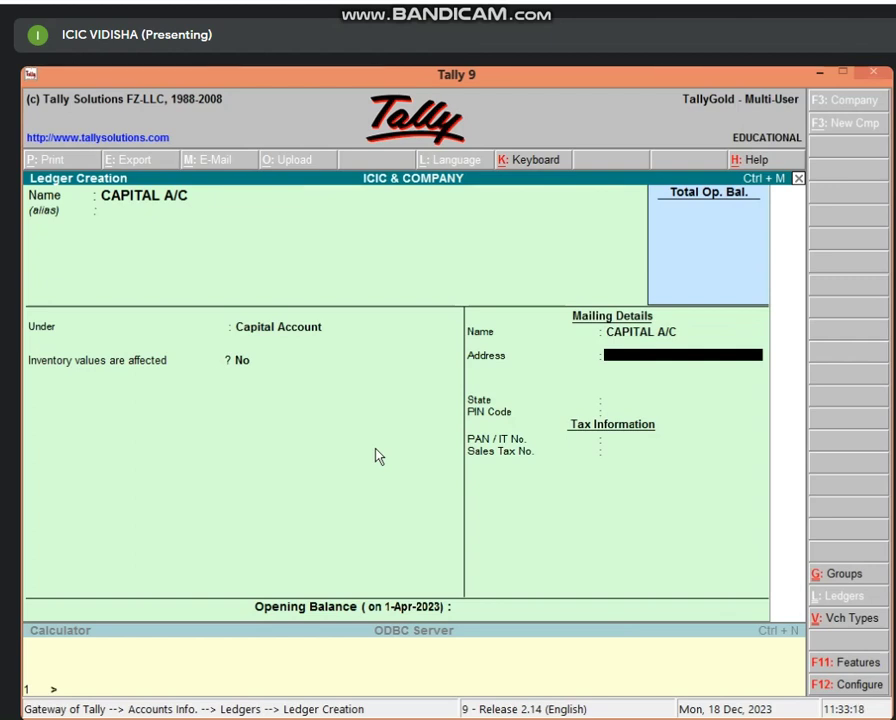
type("VIDISHA")
key("Return")
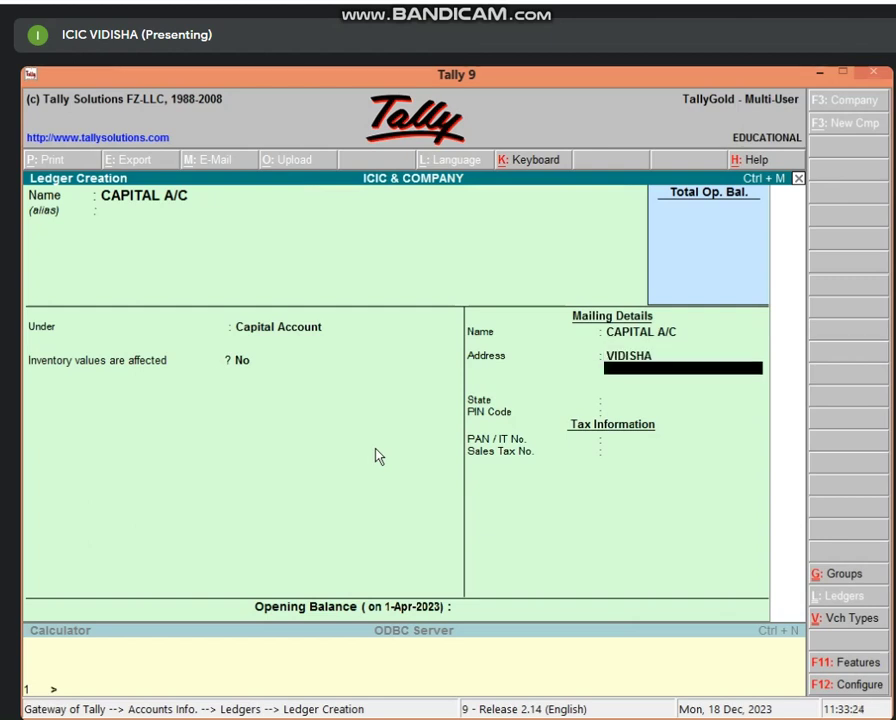
type("BHOPAL")
key("Return")
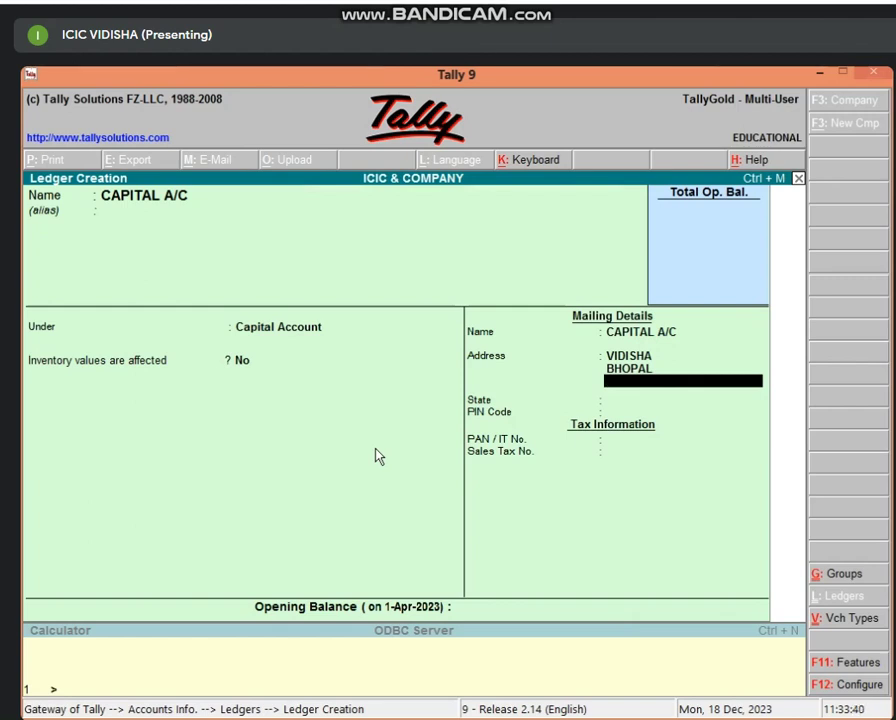
key("Return")
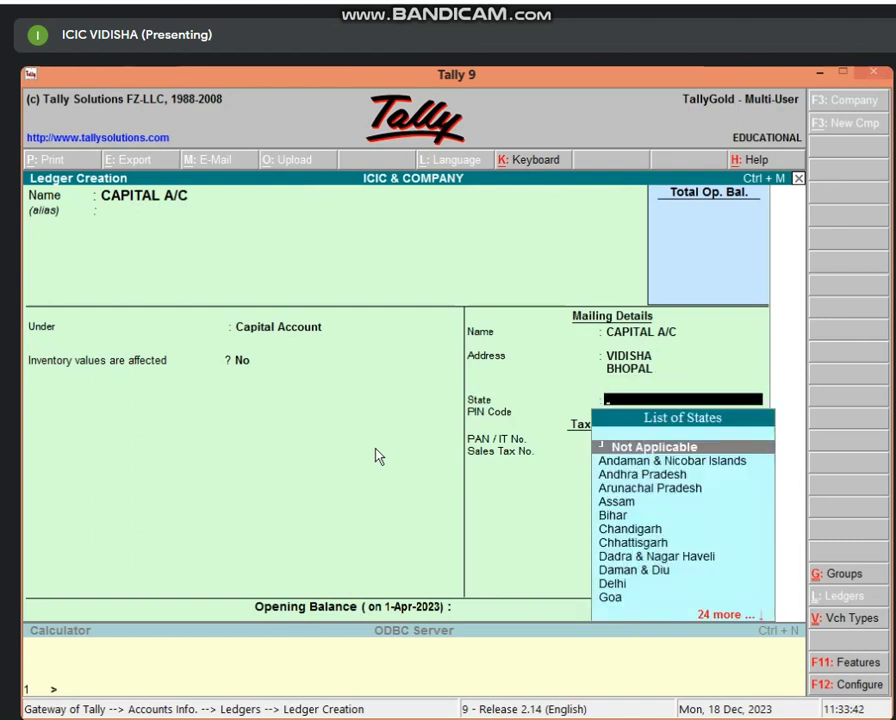
Set the mailing state to Madhya Pradesh and enter the postal code, leaving the PAN / IT and sales tax numbers blank.
type("MA")
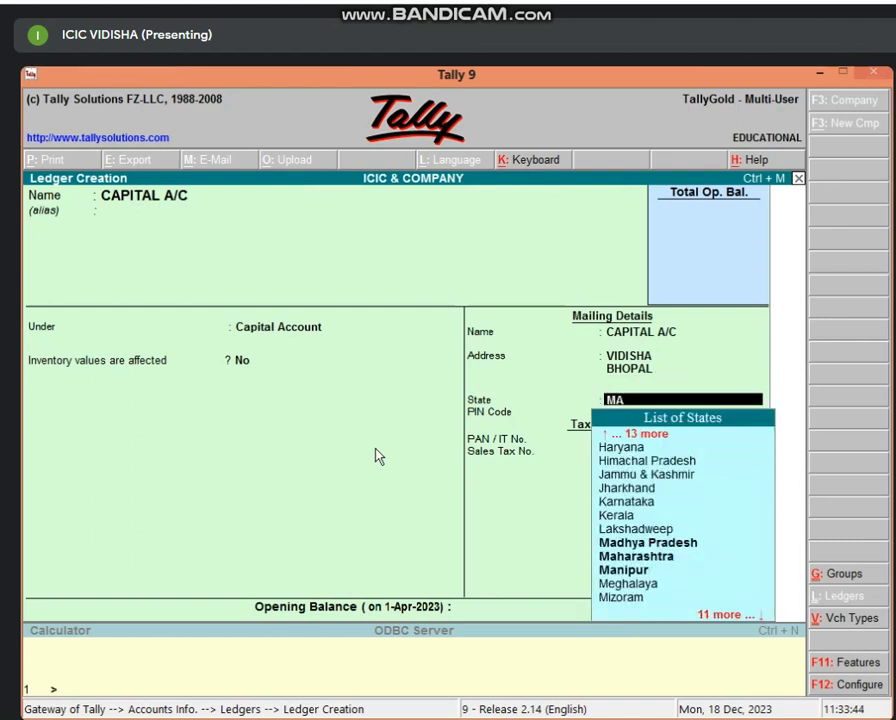
type("DH")
key("Return")
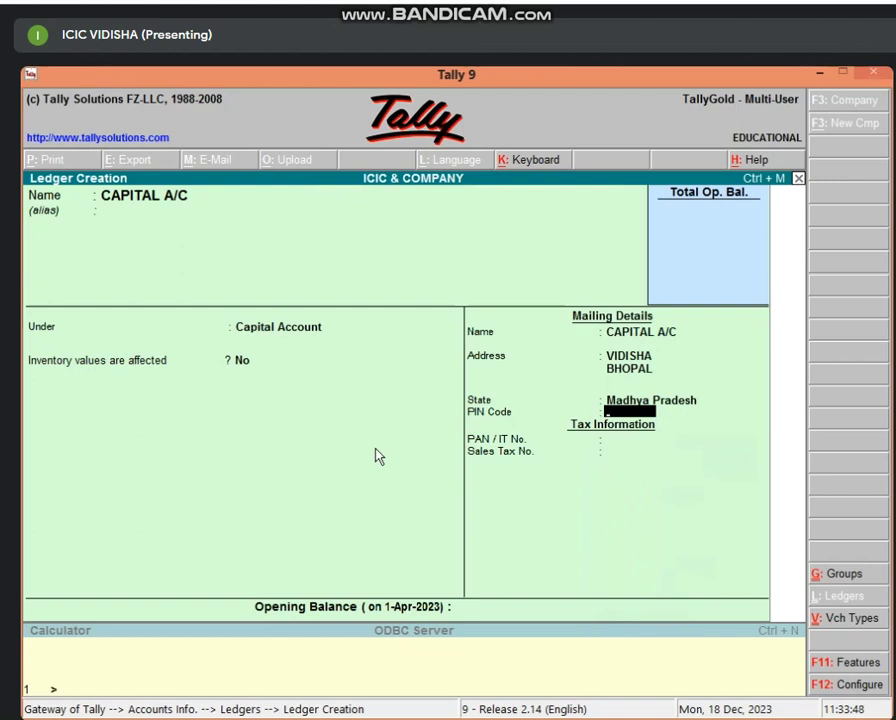
type("464001")
key("Return")
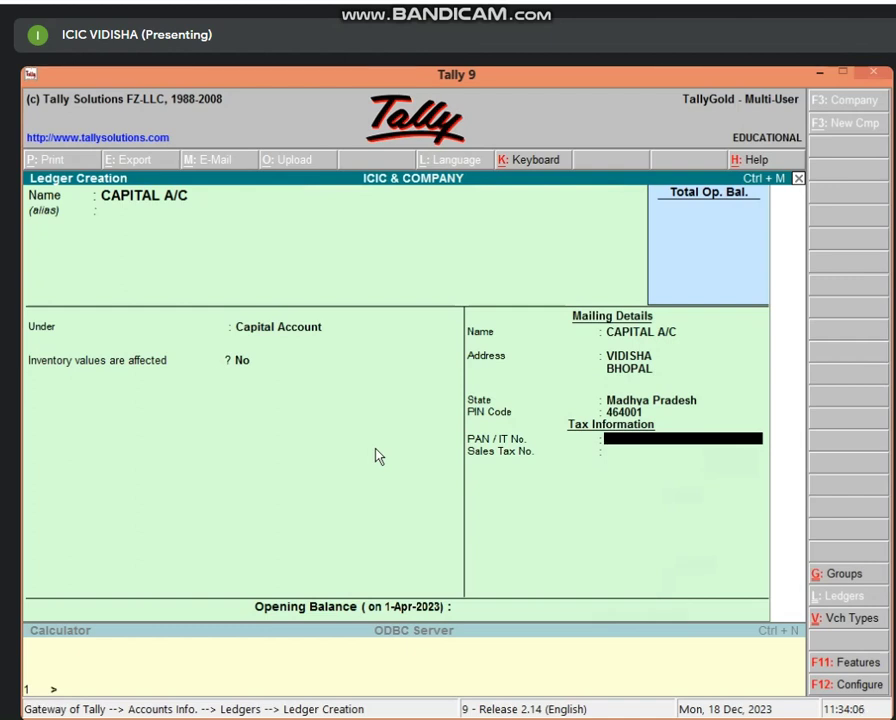
key("Return")
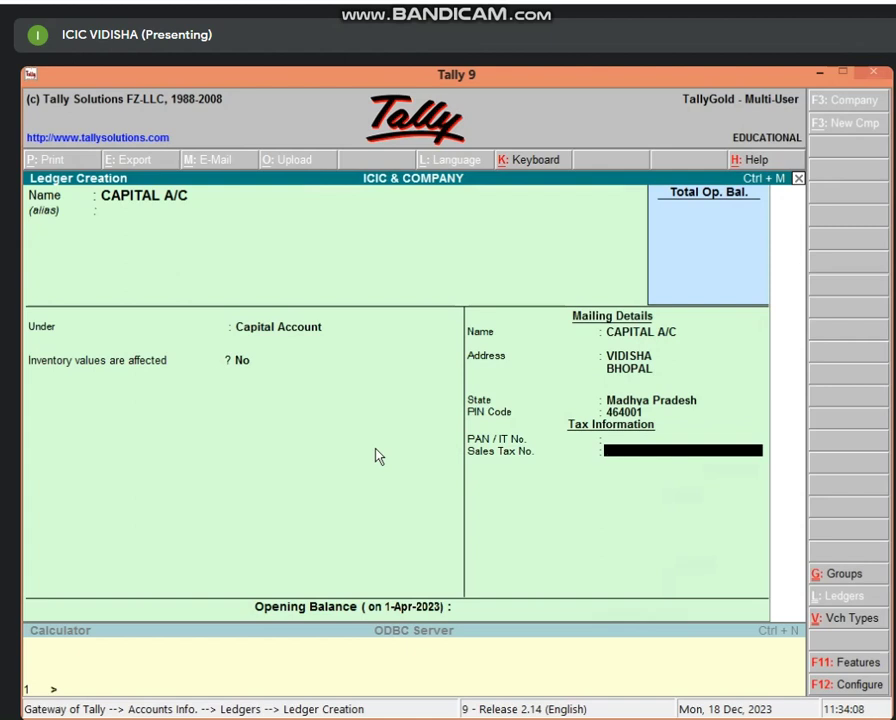
key("Return")
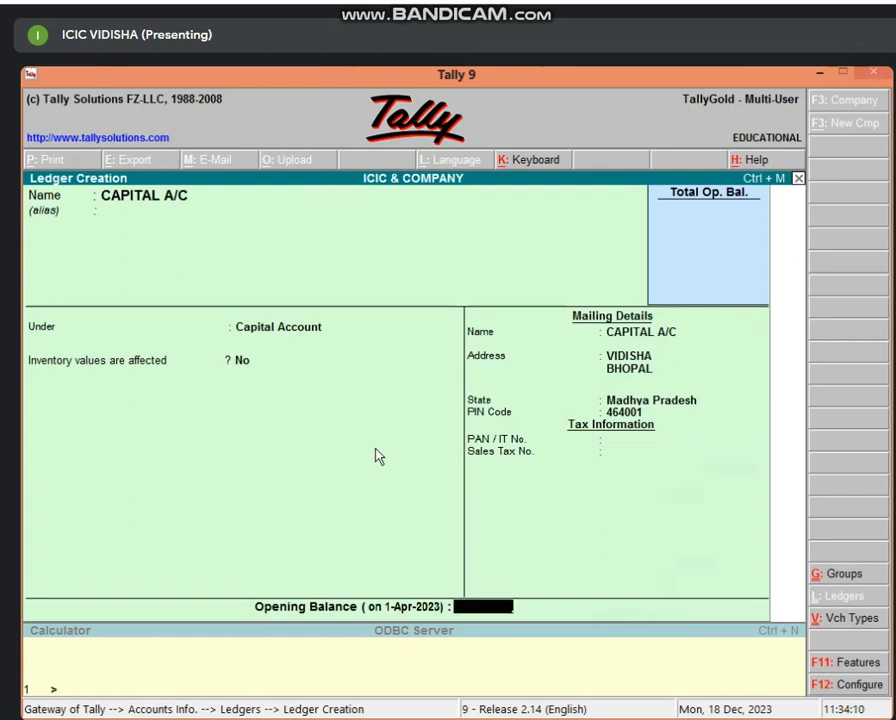